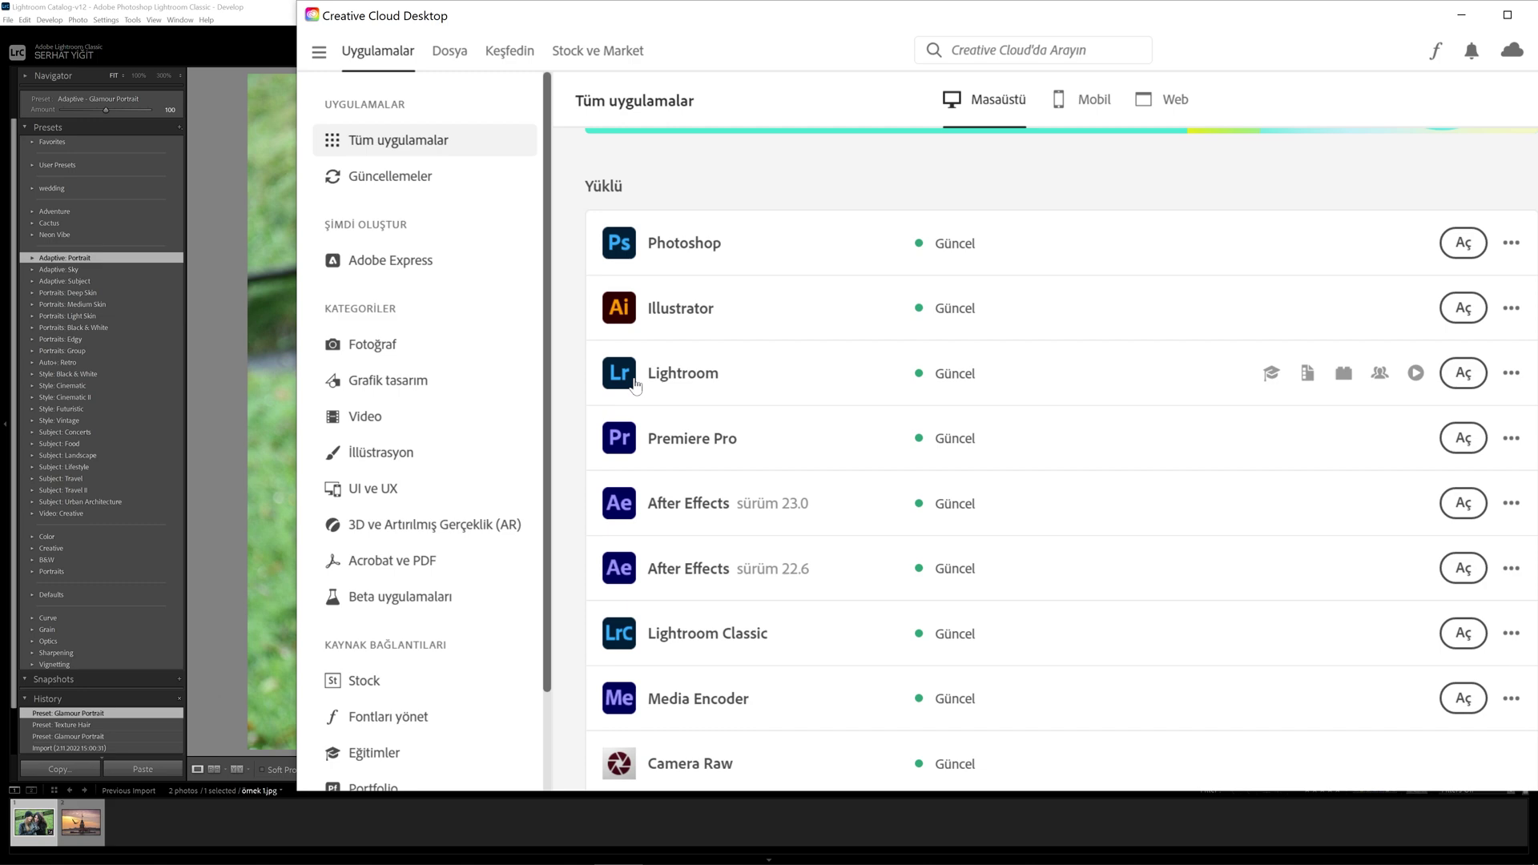
# Dismiss Creative Cloud and open AI masking on the portrait to detect its people.
pyautogui.hotkey('alt', 'Tab')
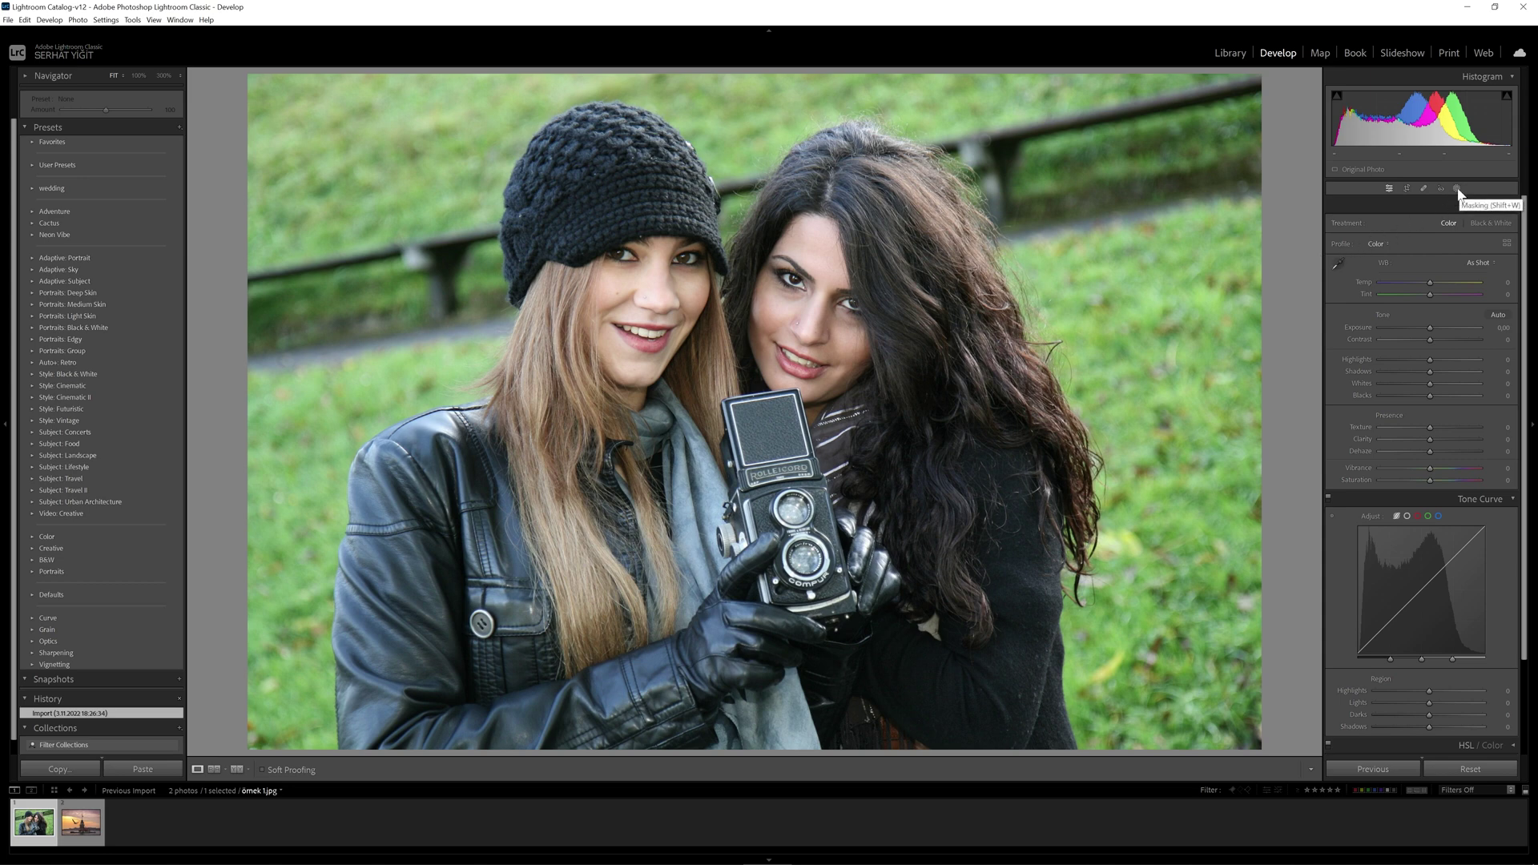
pyautogui.click(1457, 189)
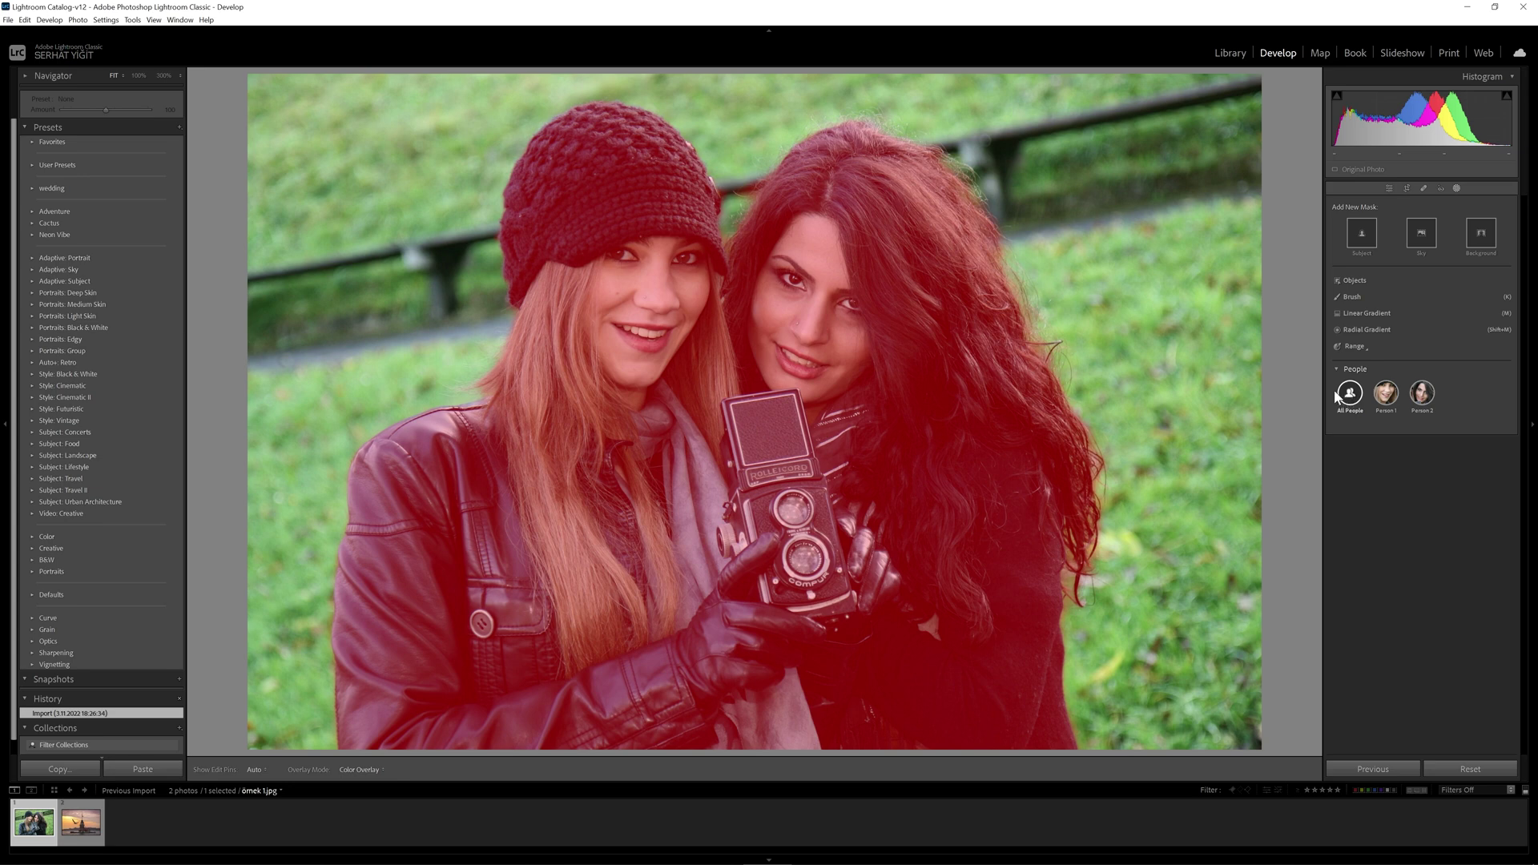
# Create eight separate Person 2 masks (skin, brows, eyes, lips, hair) and nudge face exposure.
pyautogui.click(1423, 393)
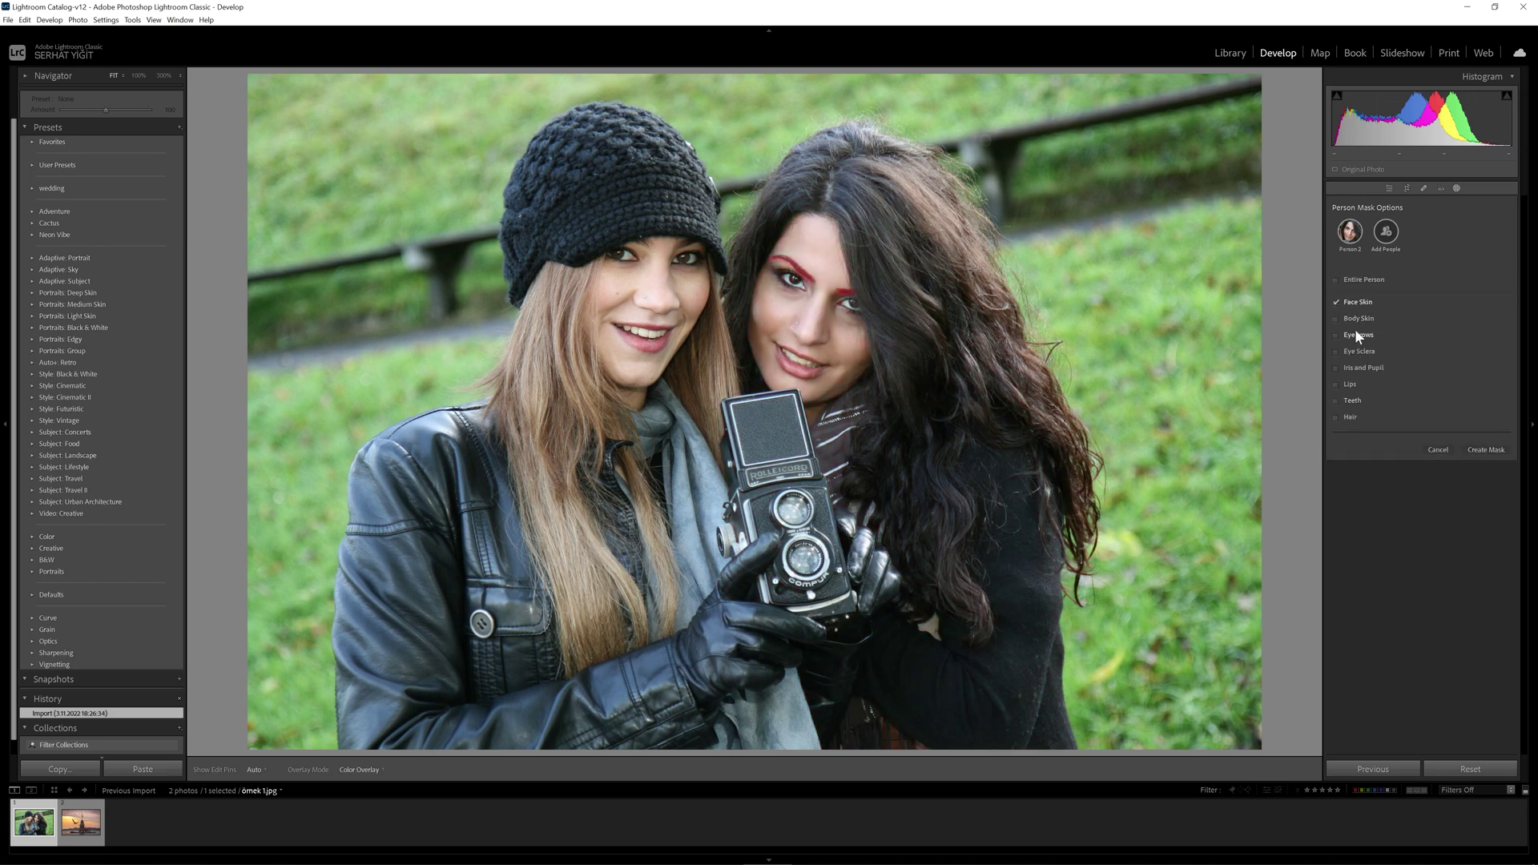
pyautogui.click(1336, 318)
pyautogui.click(1336, 351)
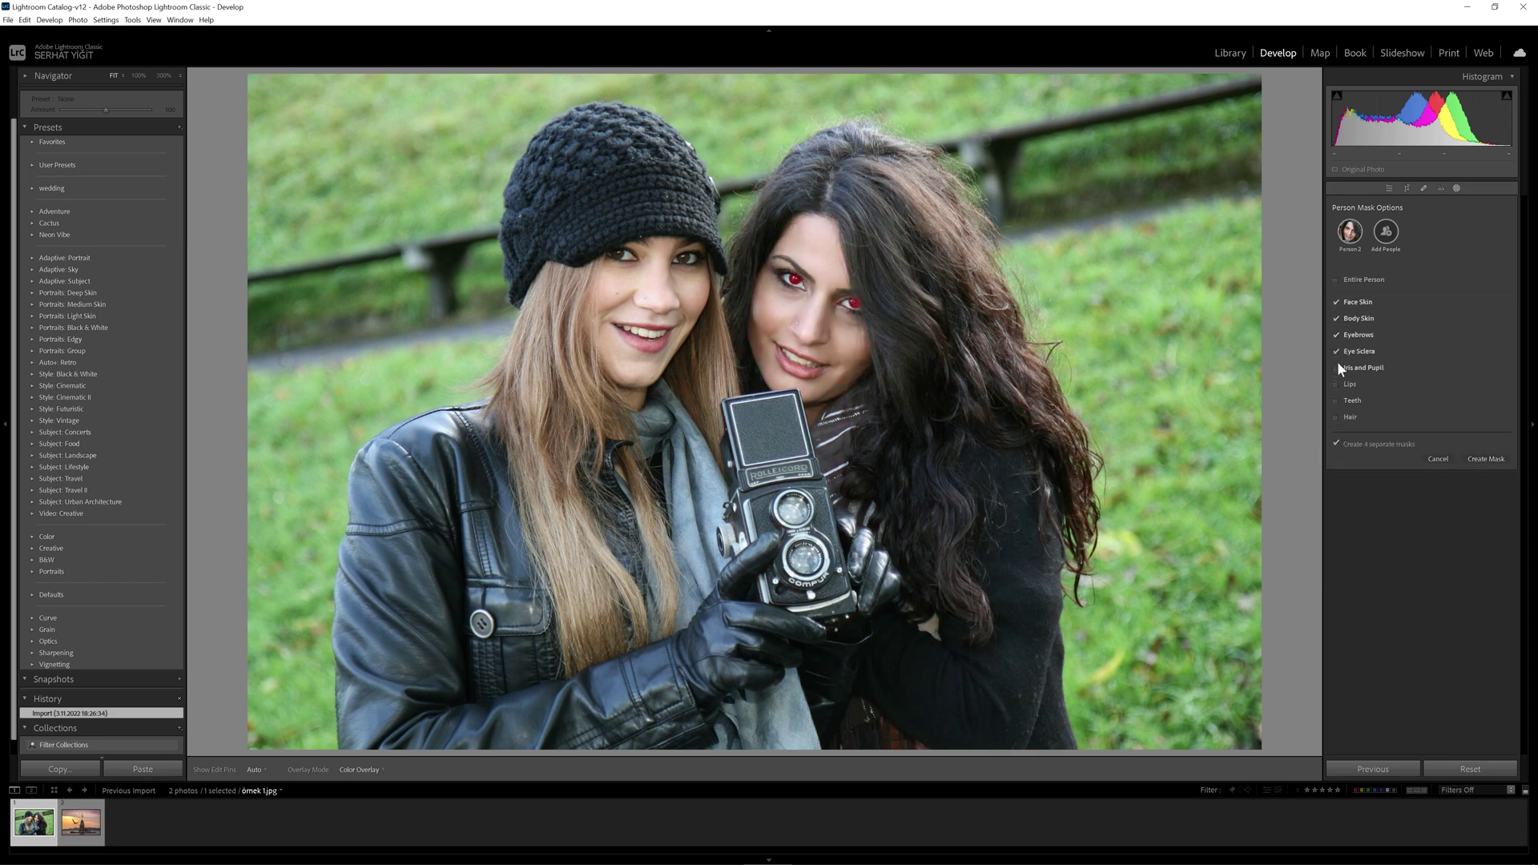
pyautogui.click(1337, 368)
pyautogui.click(1336, 401)
pyautogui.click(1336, 417)
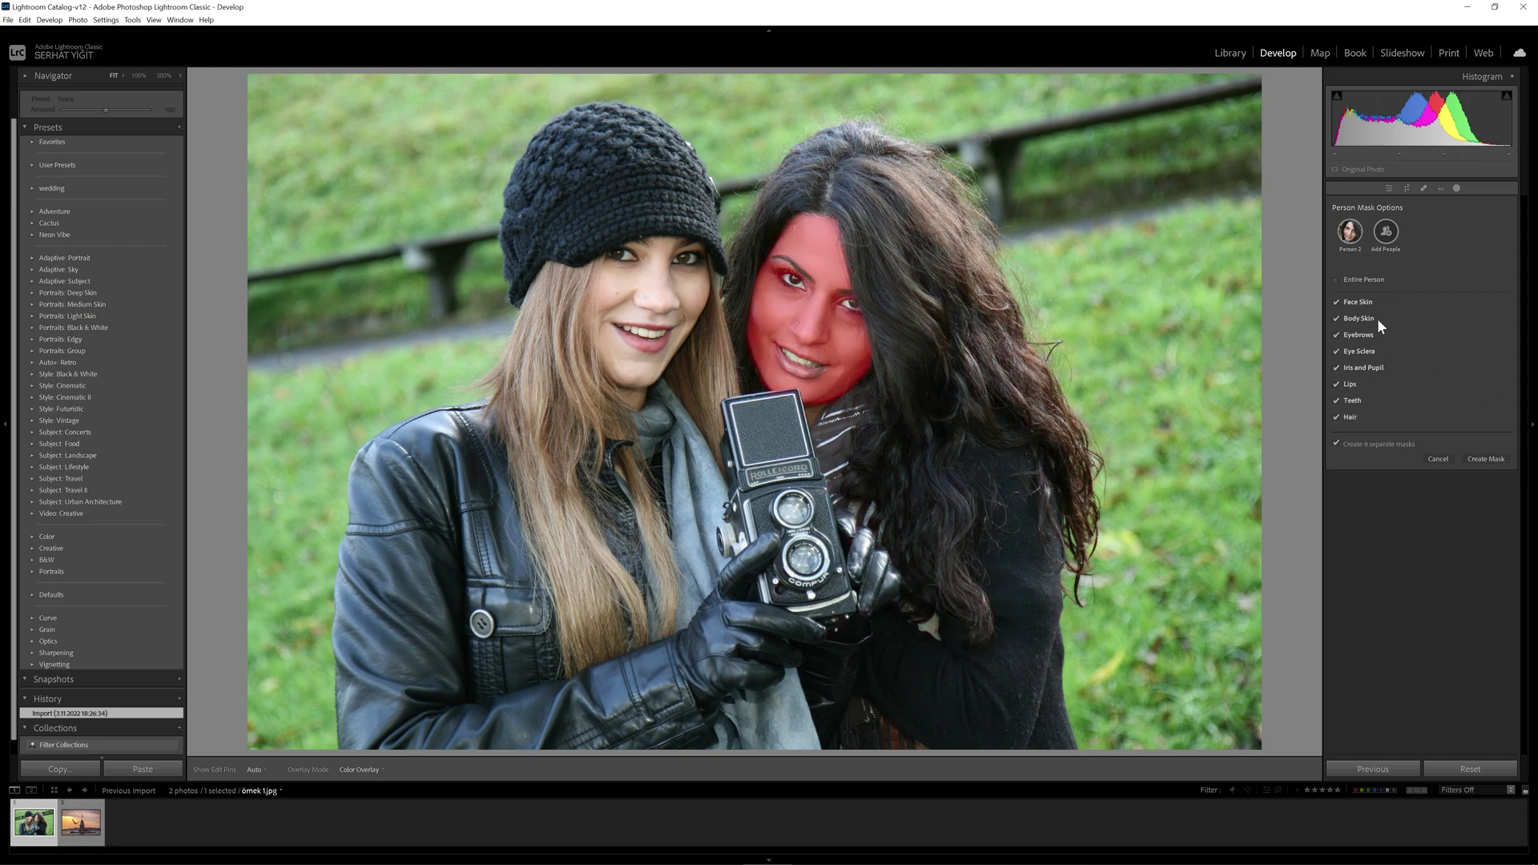
pyautogui.click(1489, 459)
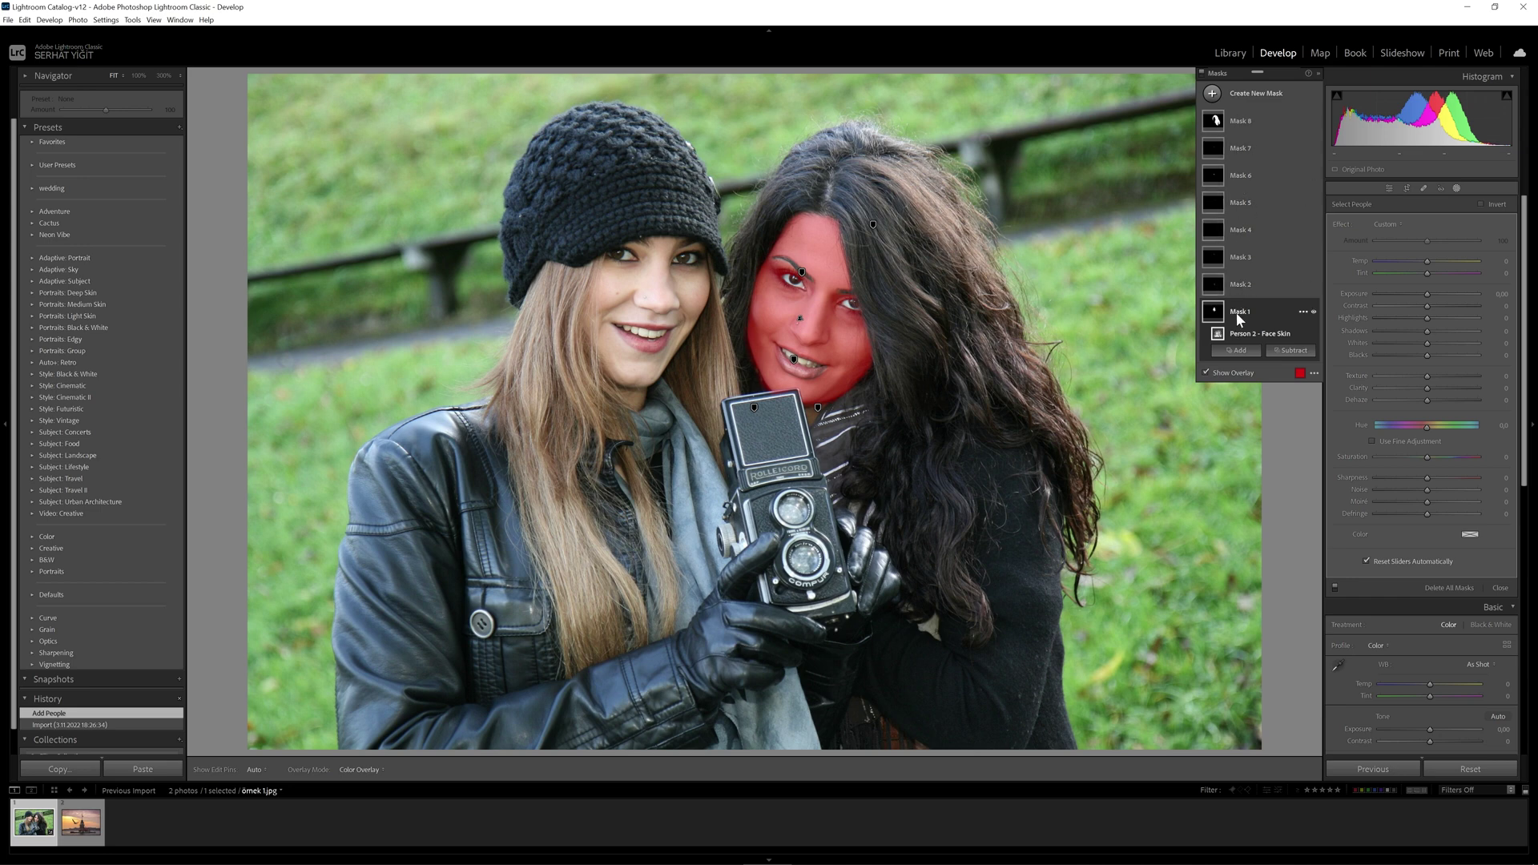
pyautogui.moveTo(1427, 294); pyautogui.dragTo(1425, 293)
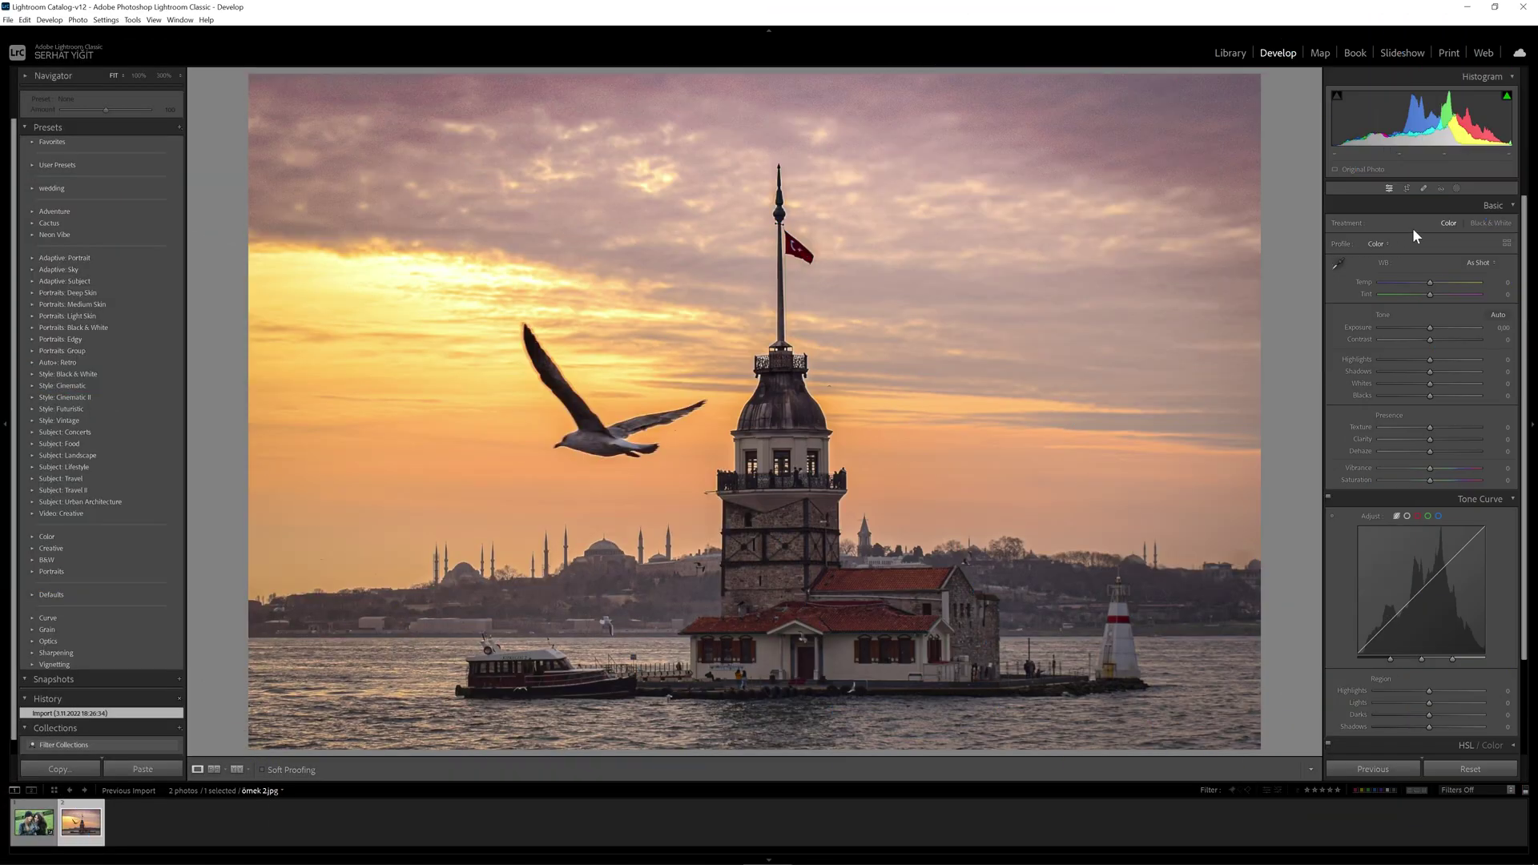
# Mask the sunset photo's background and darken its exposure.
pyautogui.click(1457, 188)
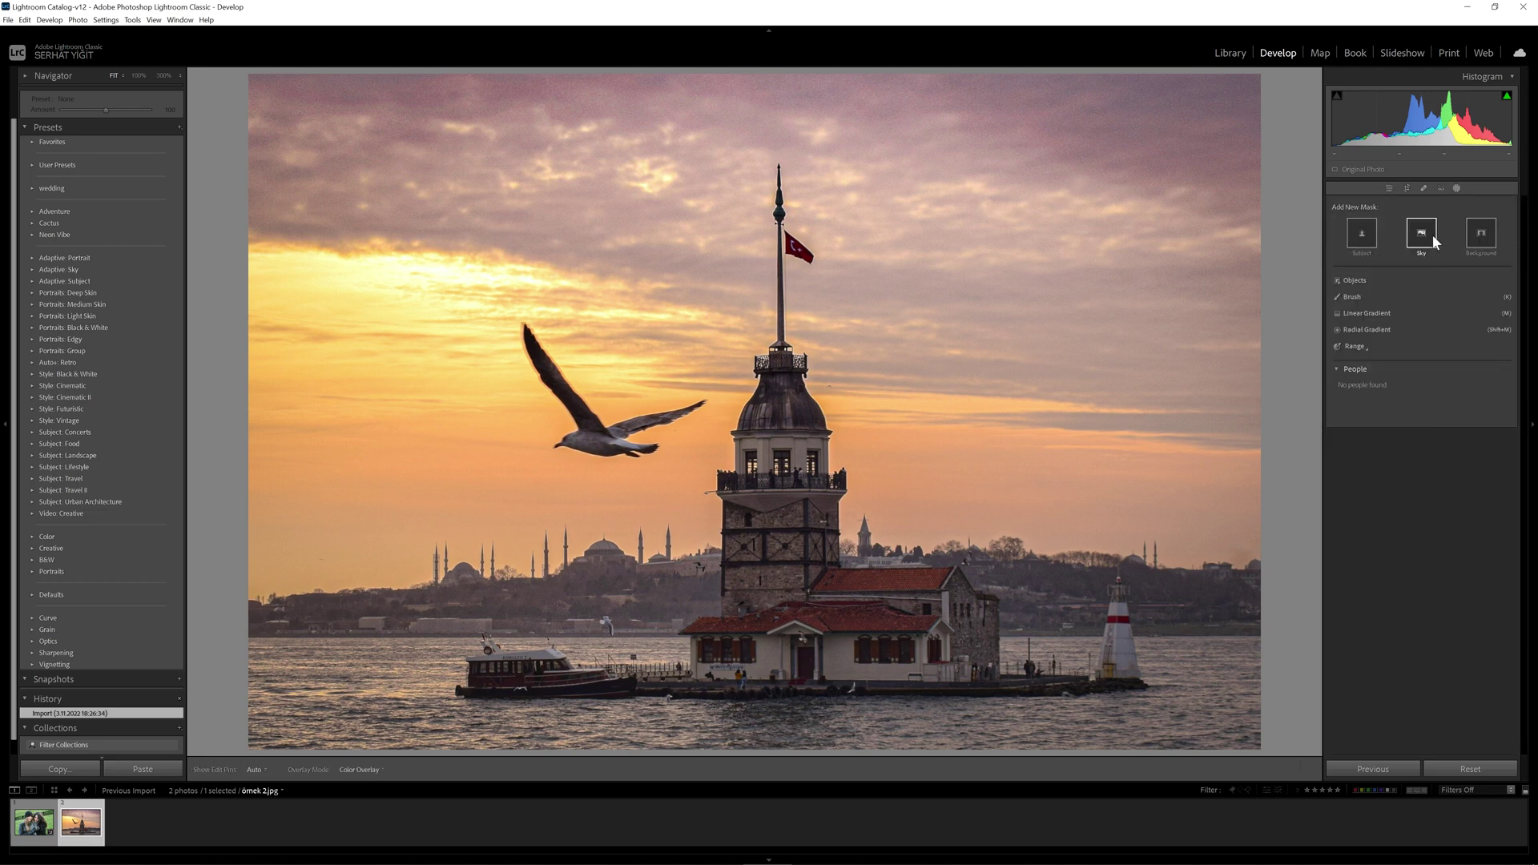
pyautogui.click(1482, 232)
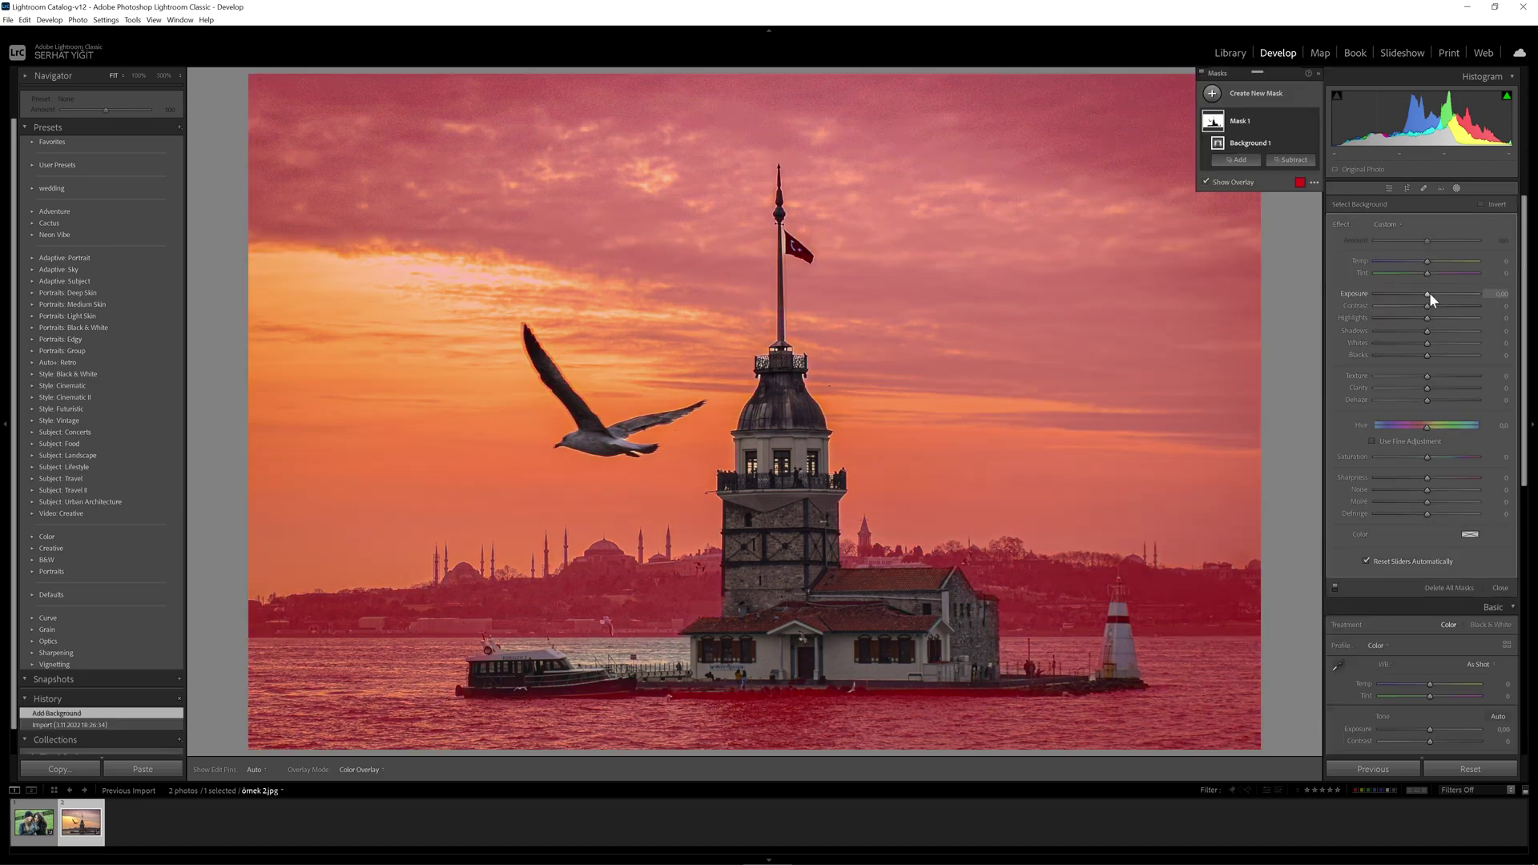
pyautogui.moveTo(1428, 293); pyautogui.dragTo(1385, 293)
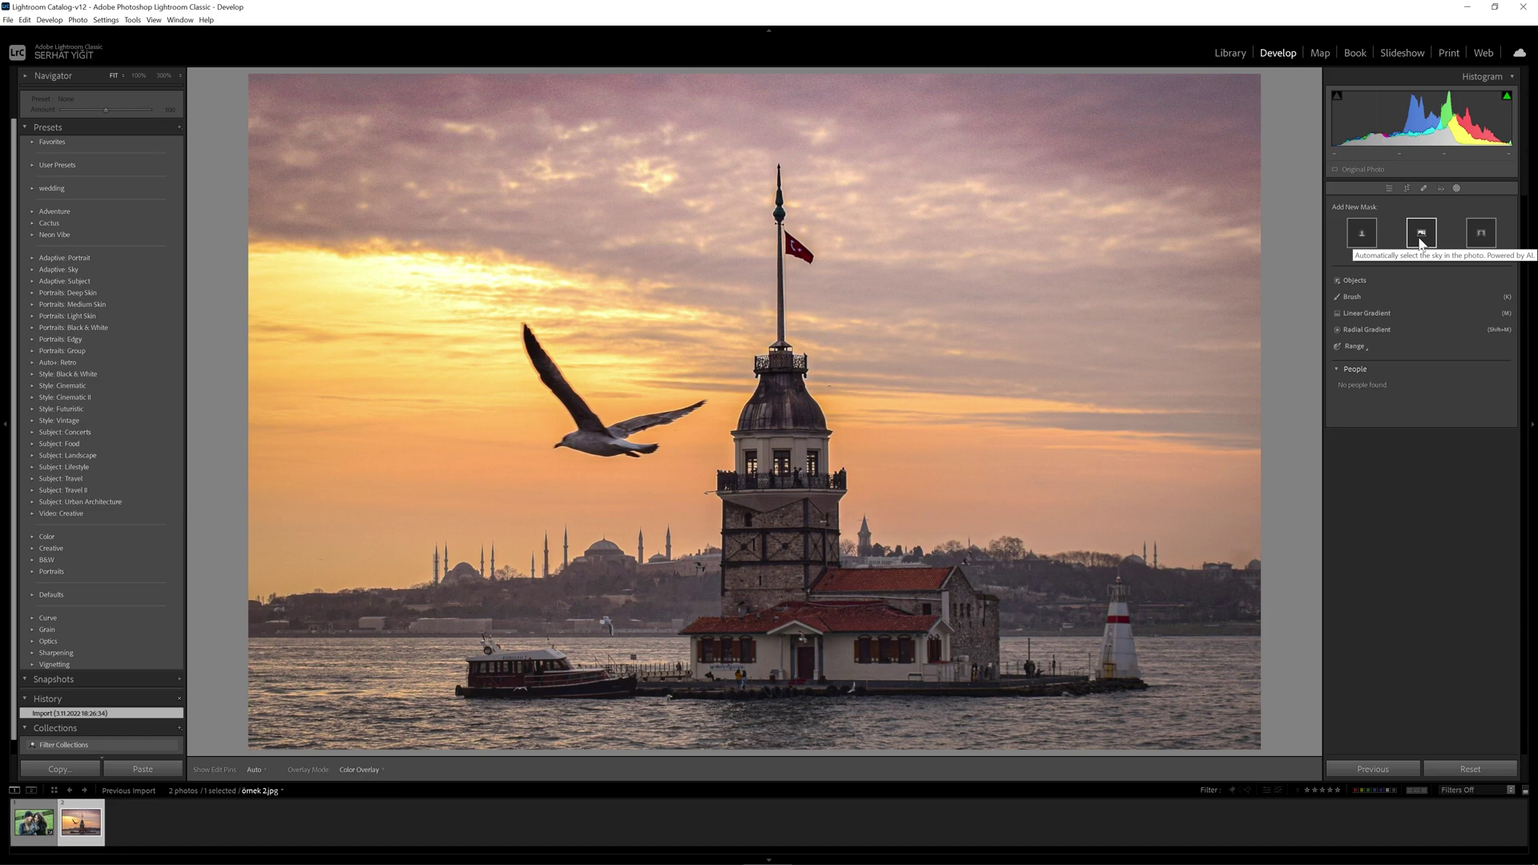
# Try a sky mask with adjusted exposure instead, then undo the trial masks.
pyautogui.click(1420, 241)
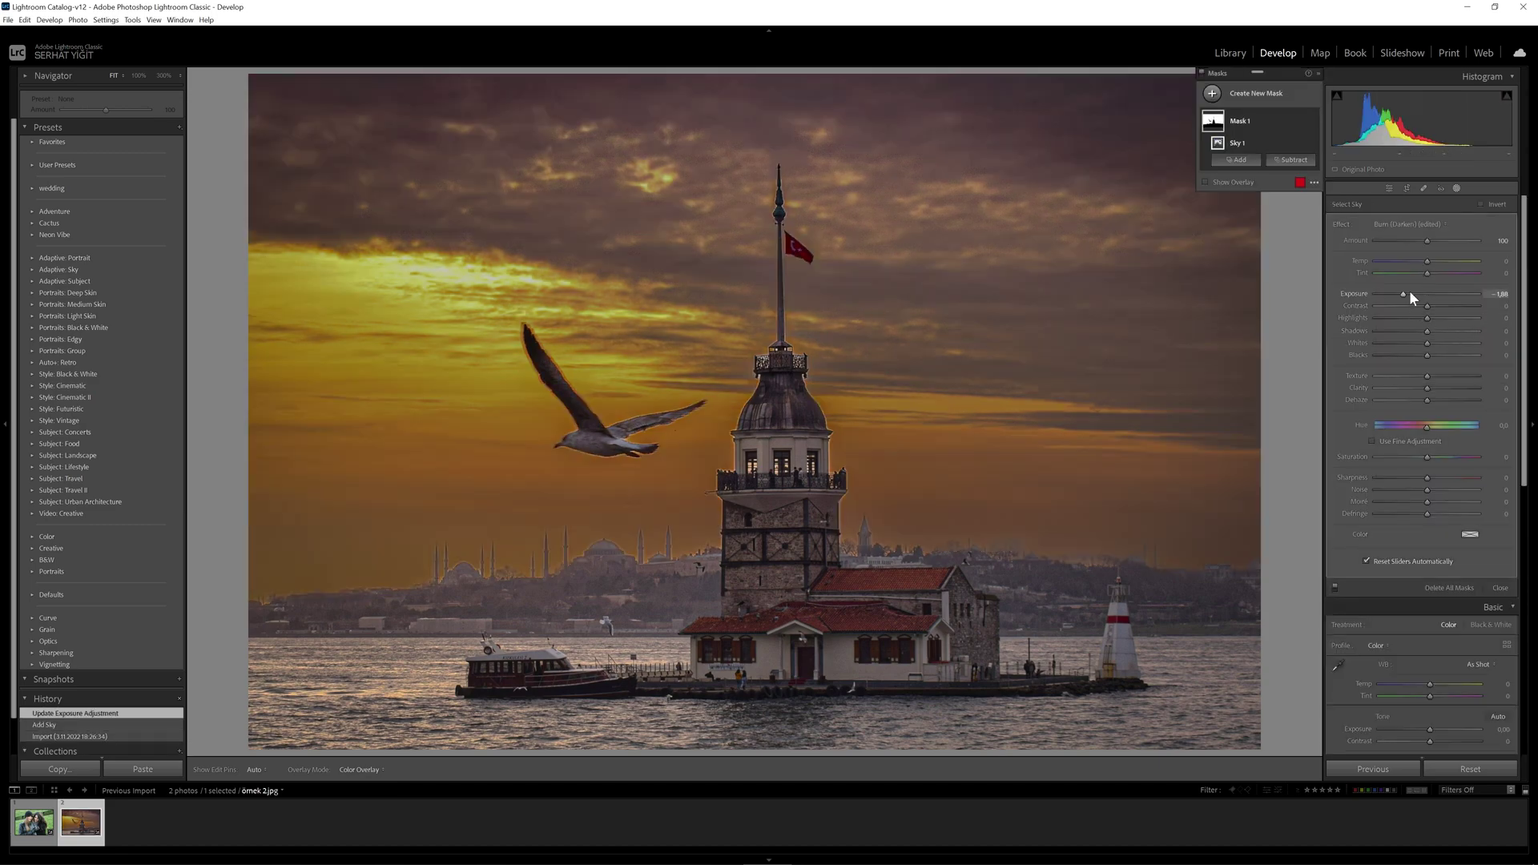
pyautogui.moveTo(1404, 294); pyautogui.dragTo(1426, 291)
pyautogui.hotkey('ctrl', 'z')
pyautogui.hotkey('ctrl', 'z')
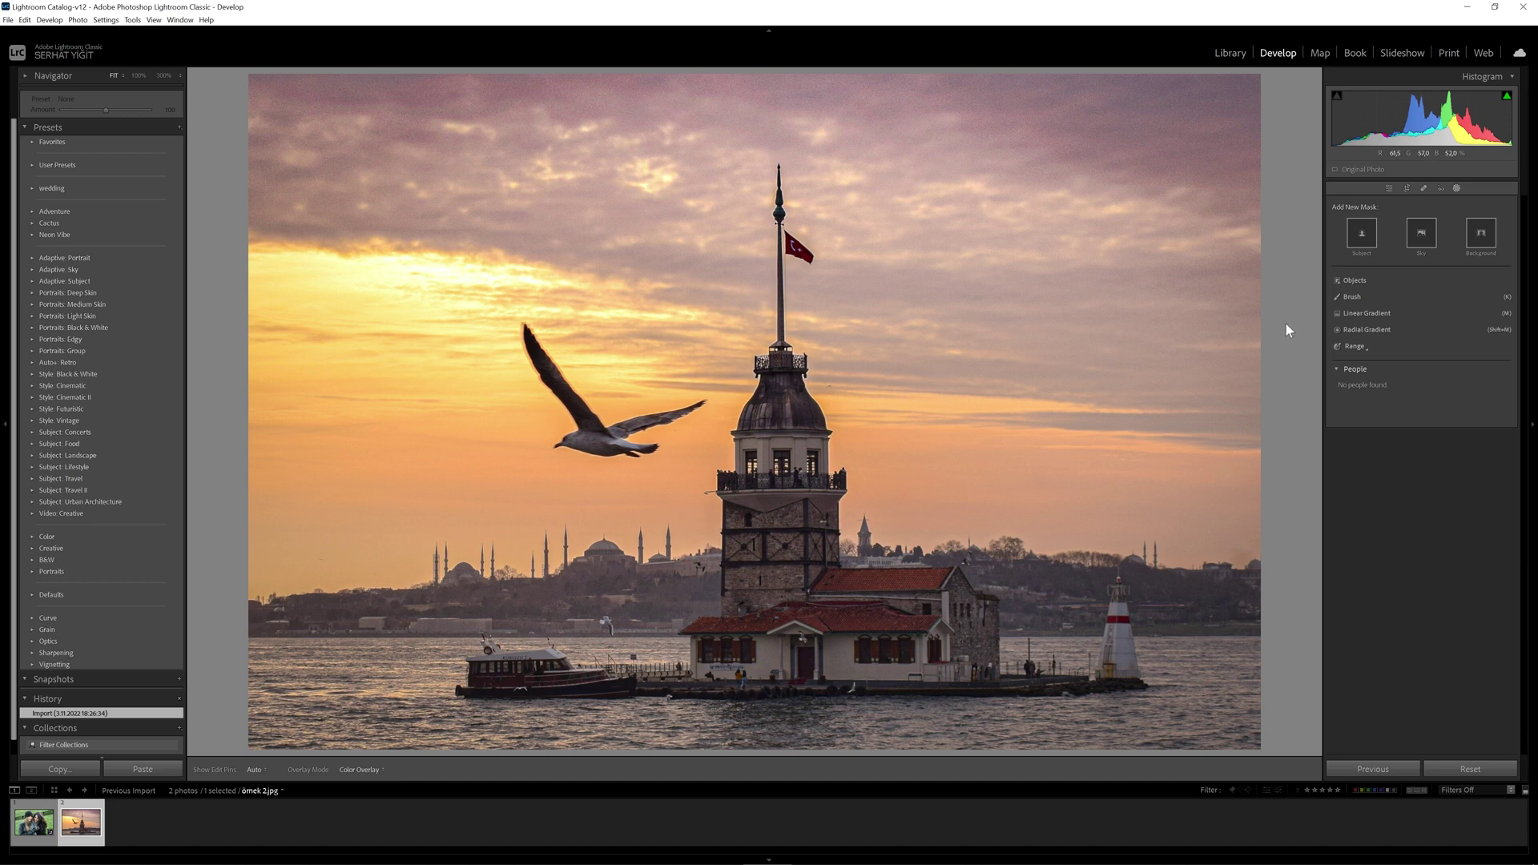
# Trial a box-selected boat object mask with exposure and temperature changes, then undo it.
pyautogui.click(1353, 281)
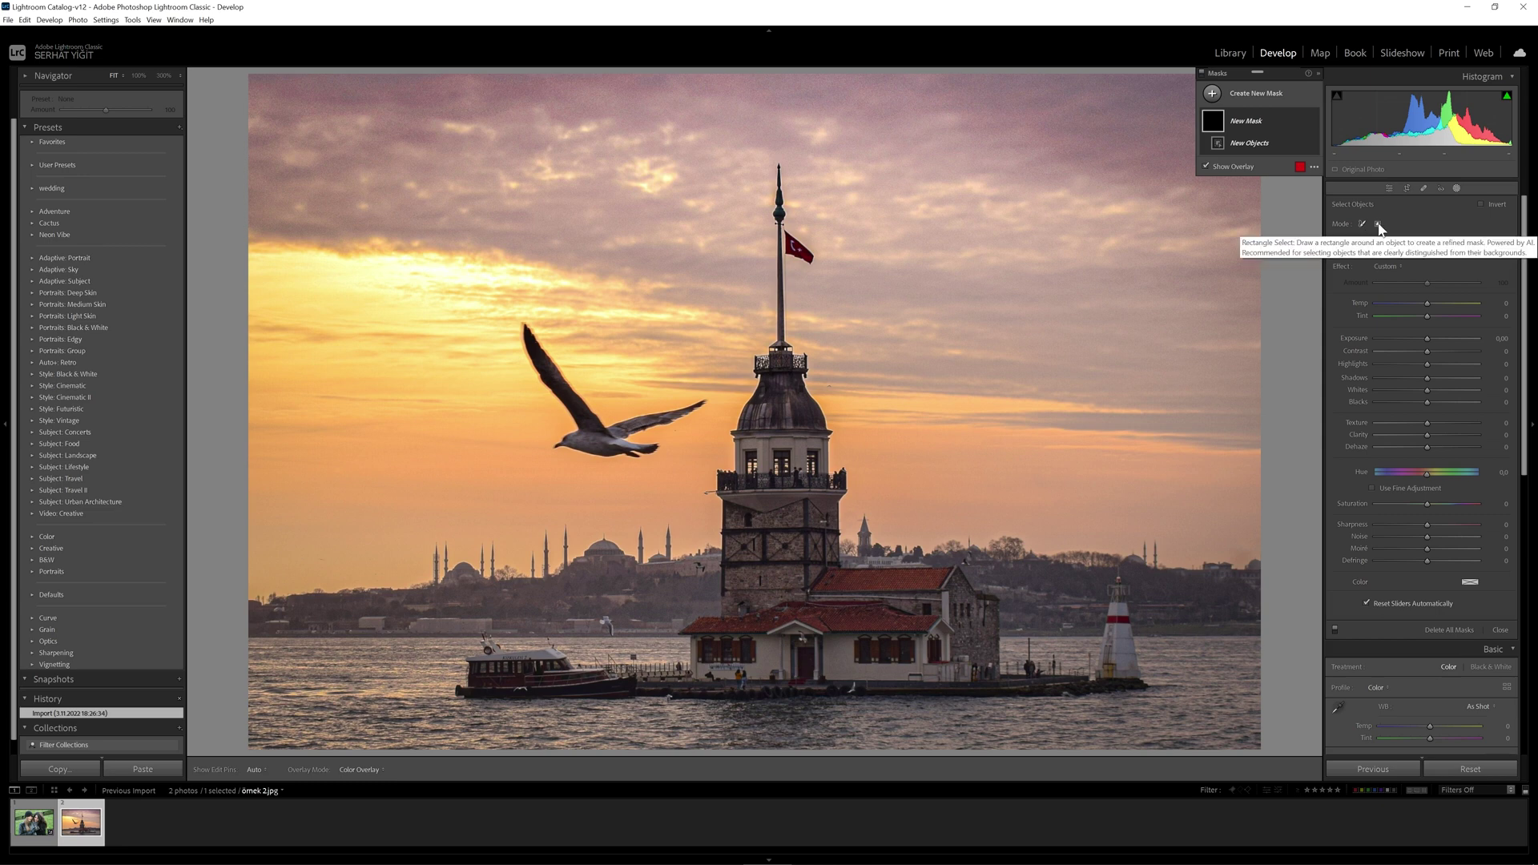
pyautogui.click(1378, 225)
pyautogui.moveTo(447, 619); pyautogui.dragTo(649, 712)
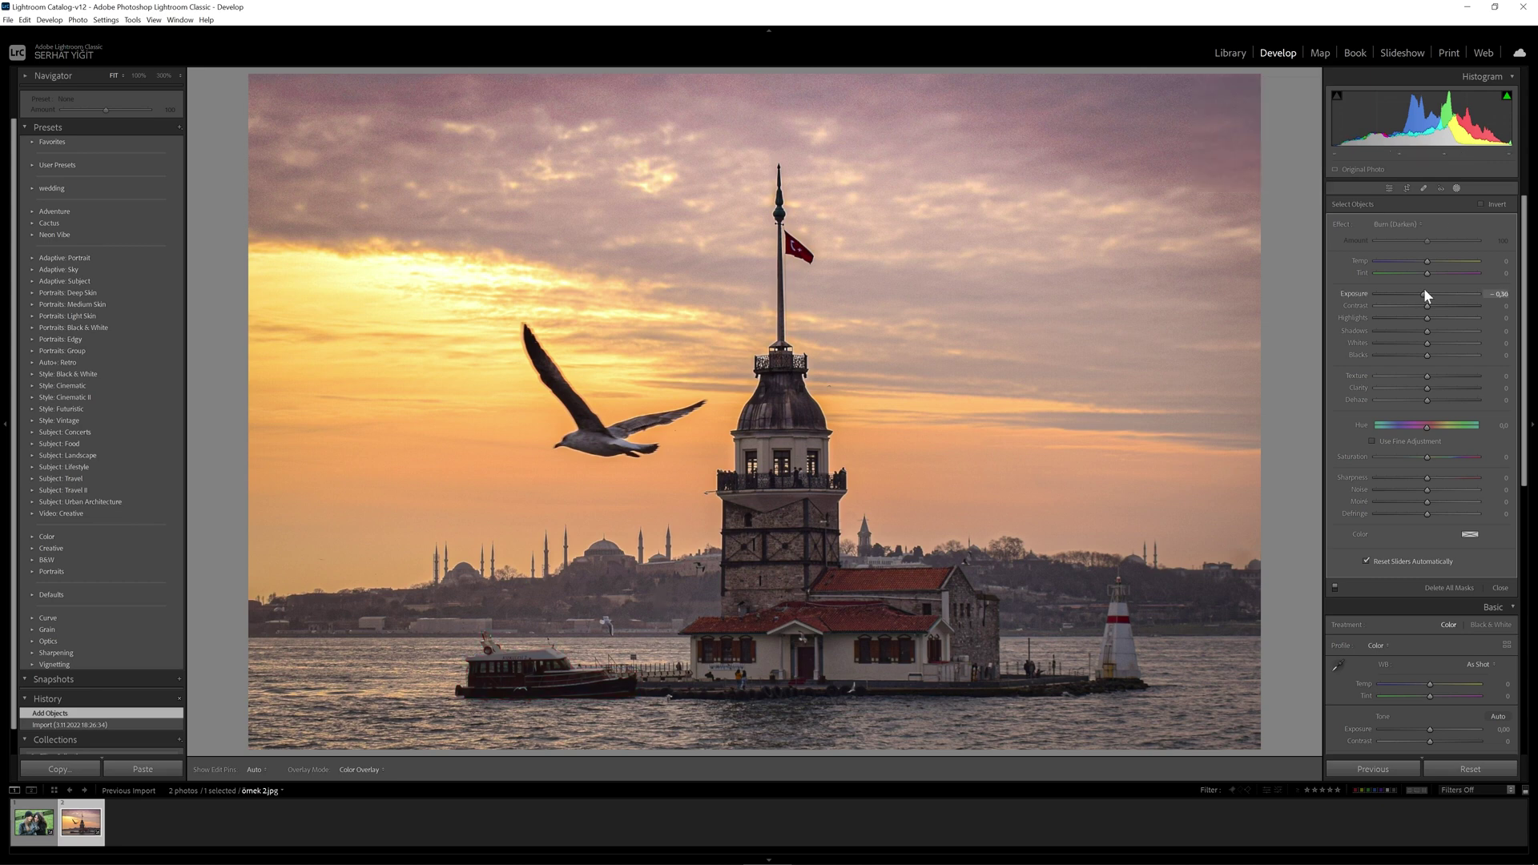
pyautogui.moveTo(1427, 294); pyautogui.dragTo(1434, 297)
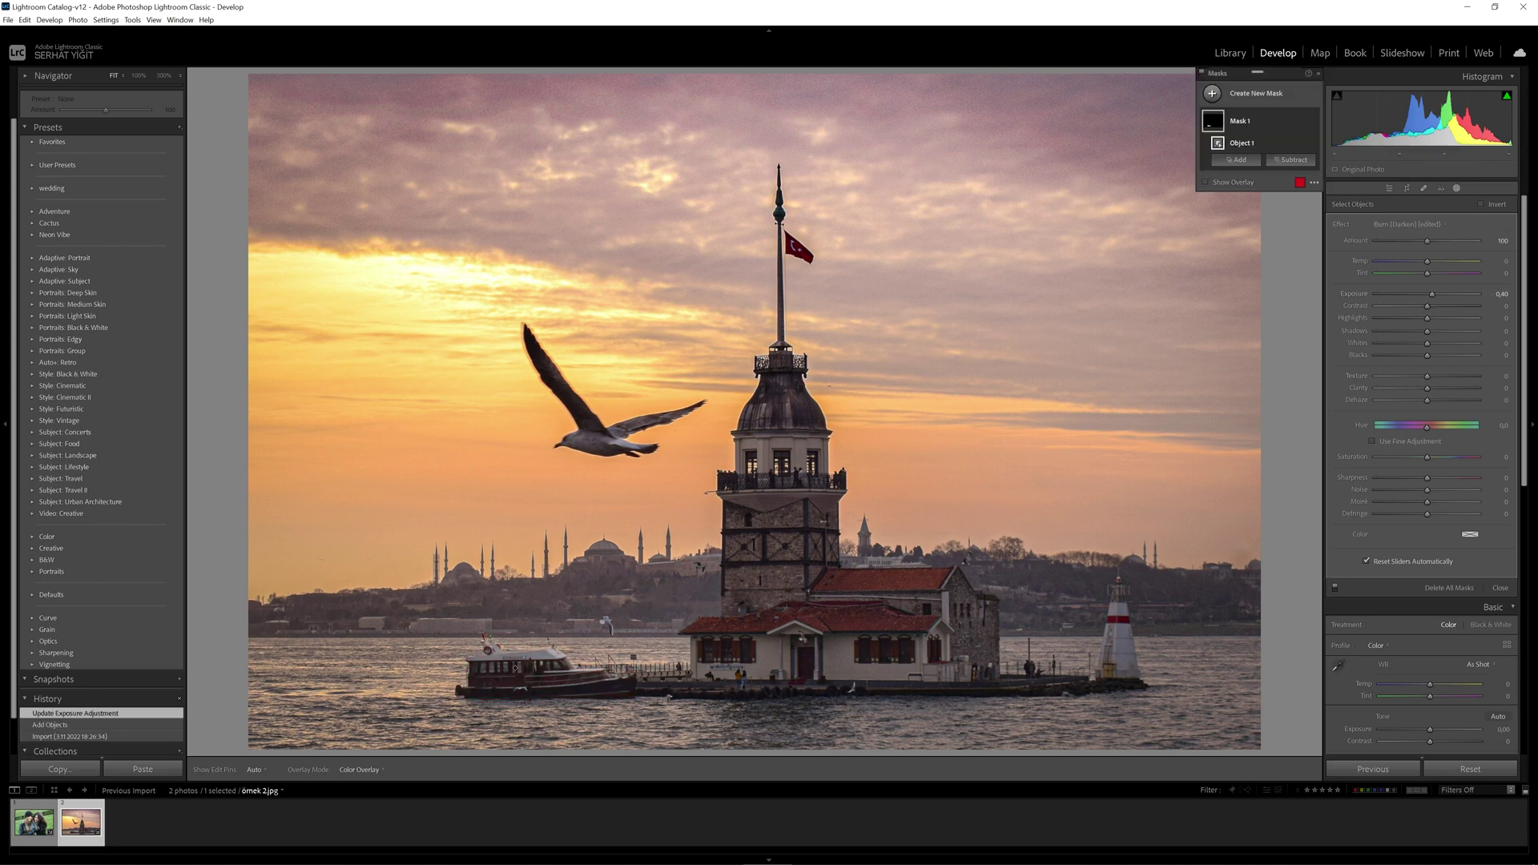
pyautogui.moveTo(1447, 248); pyautogui.dragTo(1443, 249)
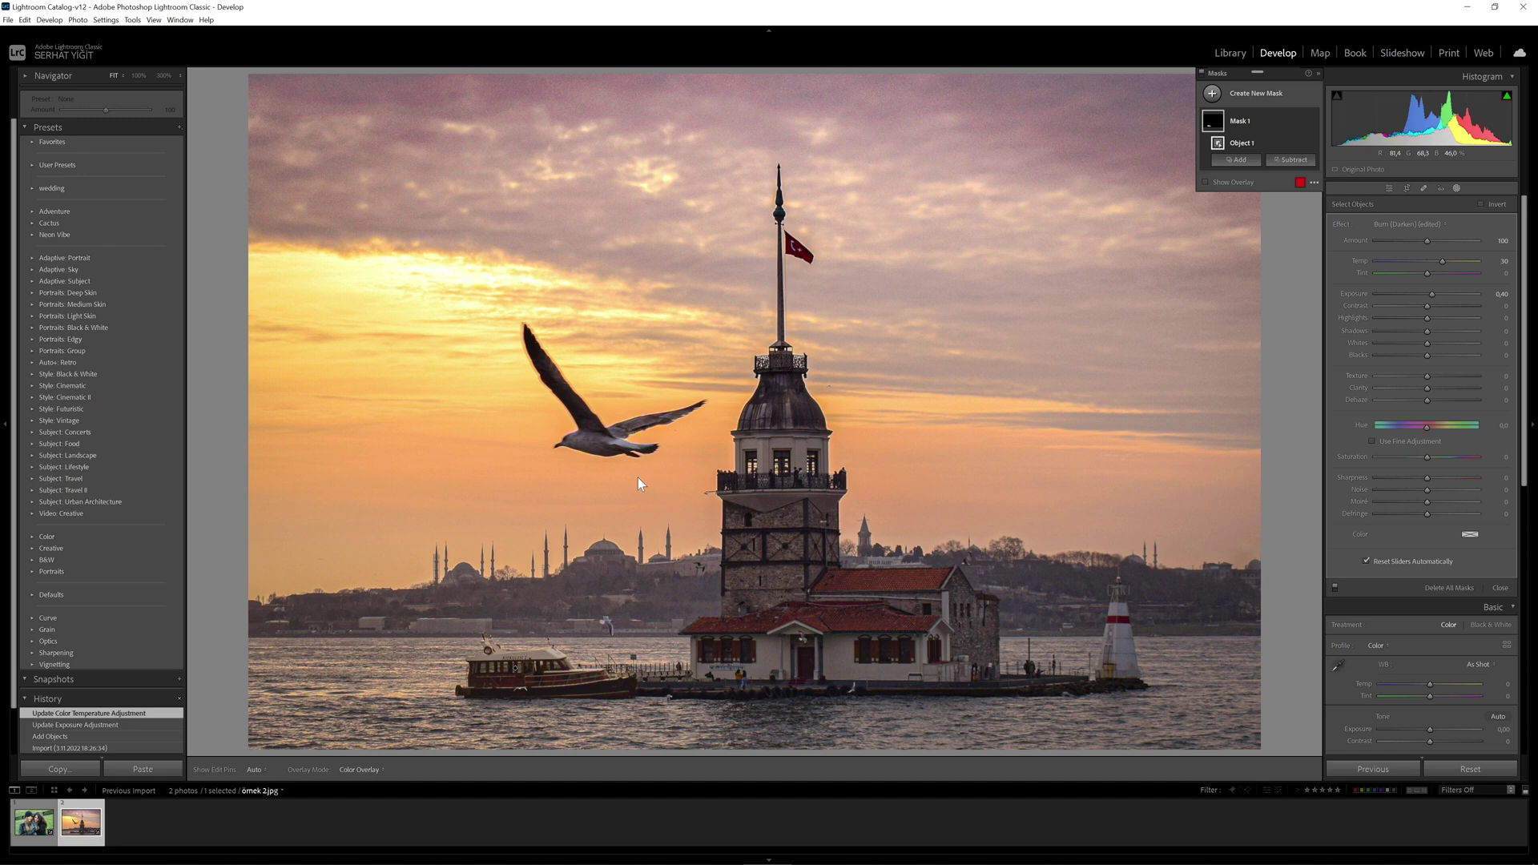
pyautogui.hotkey('ctrl', 'z')
pyautogui.hotkey('ctrl', 'z')
pyautogui.hotkey('ctrl', 'z')
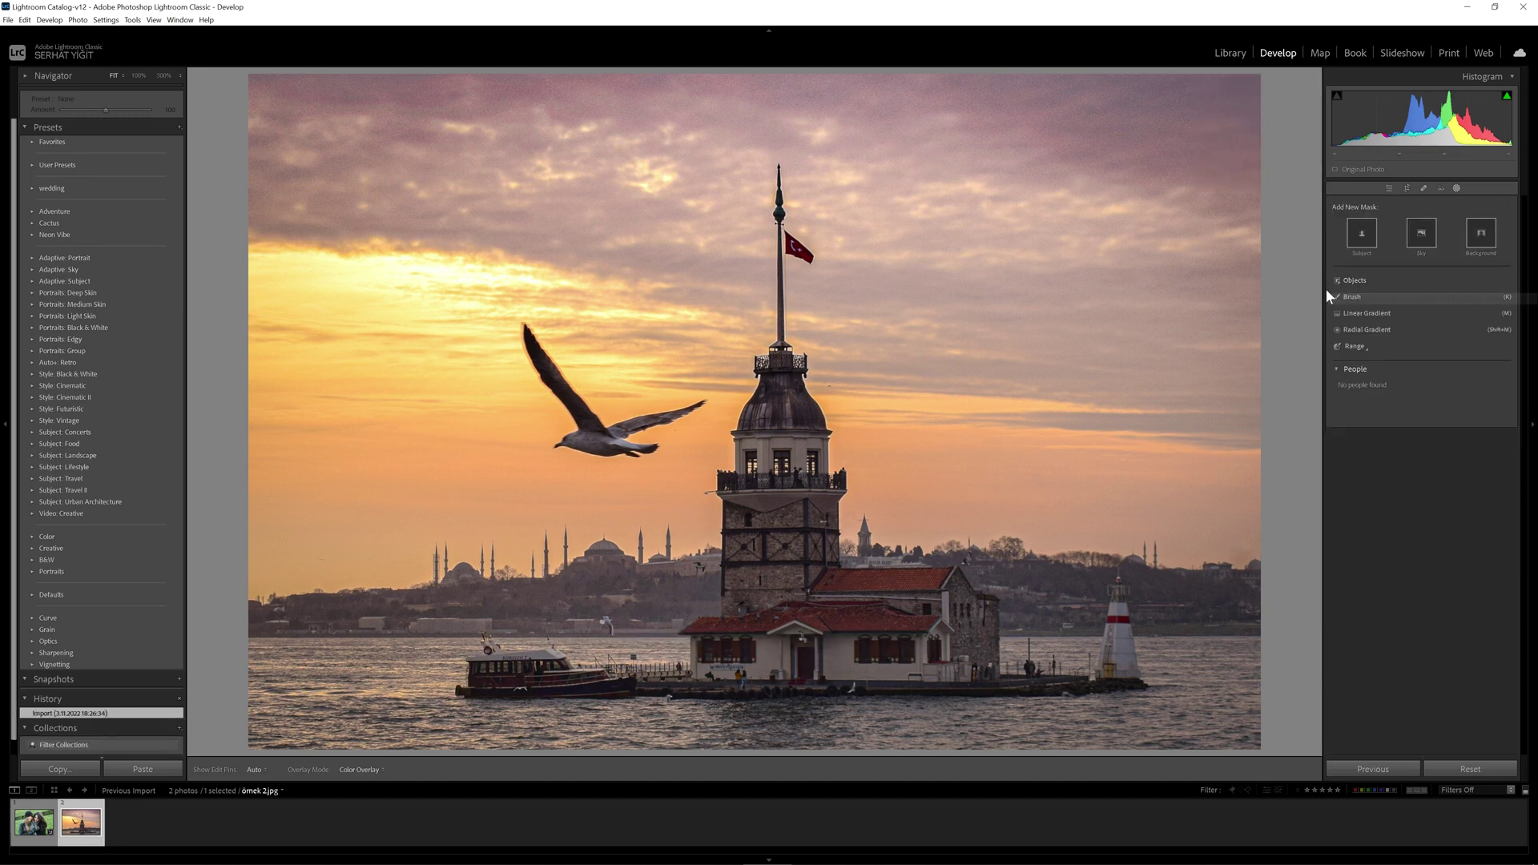
# Brush an object mask over the seagull and warm its temperature to 66.
pyautogui.click(1339, 282)
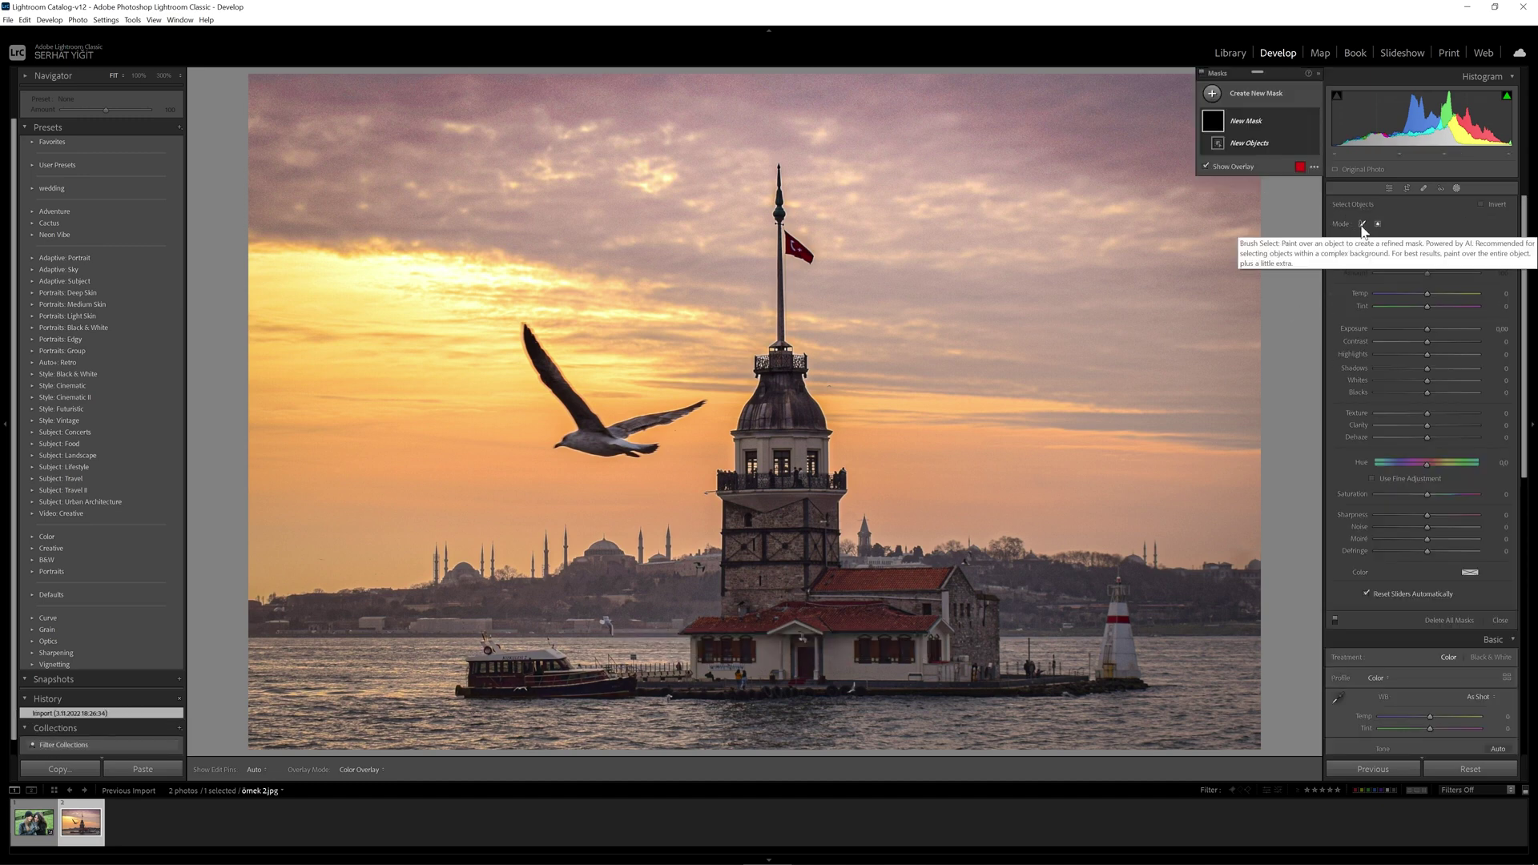
pyautogui.moveTo(529, 340); pyautogui.dragTo(683, 415)
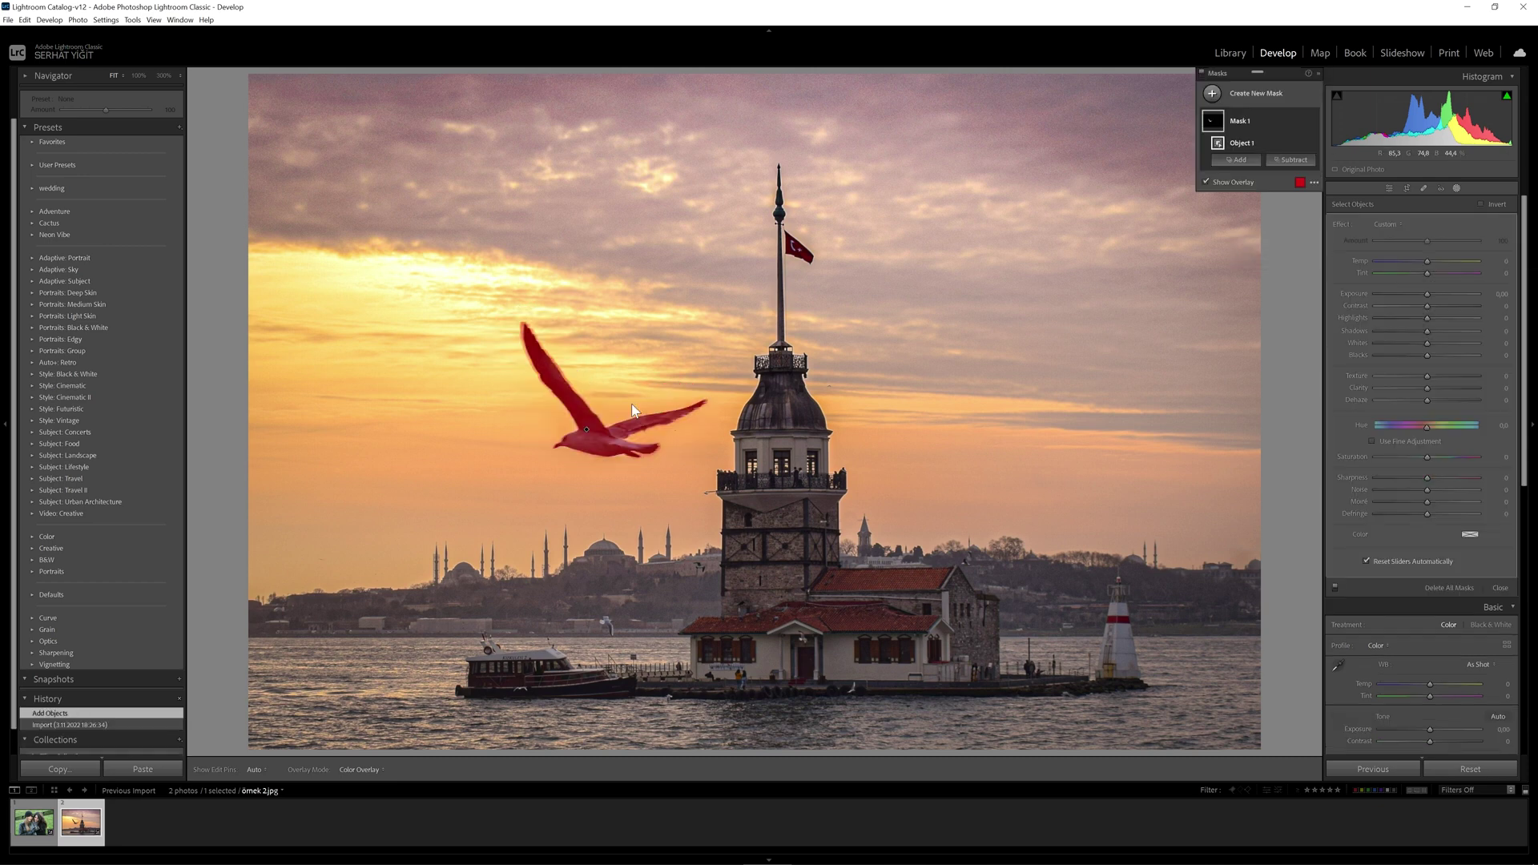
pyautogui.moveTo(1427, 260); pyautogui.dragTo(1465, 260)
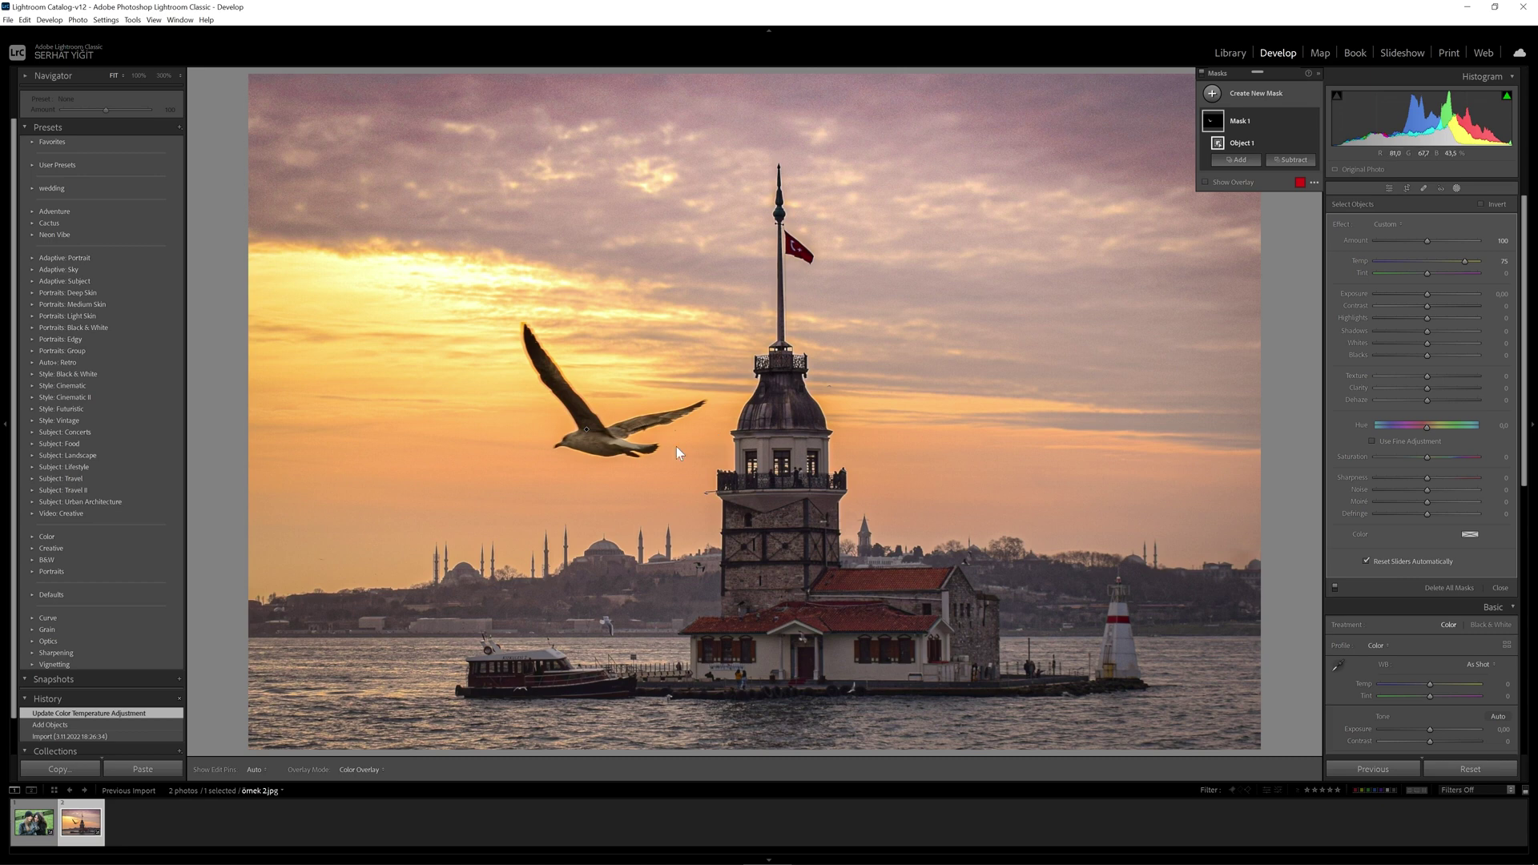
pyautogui.press('Down')
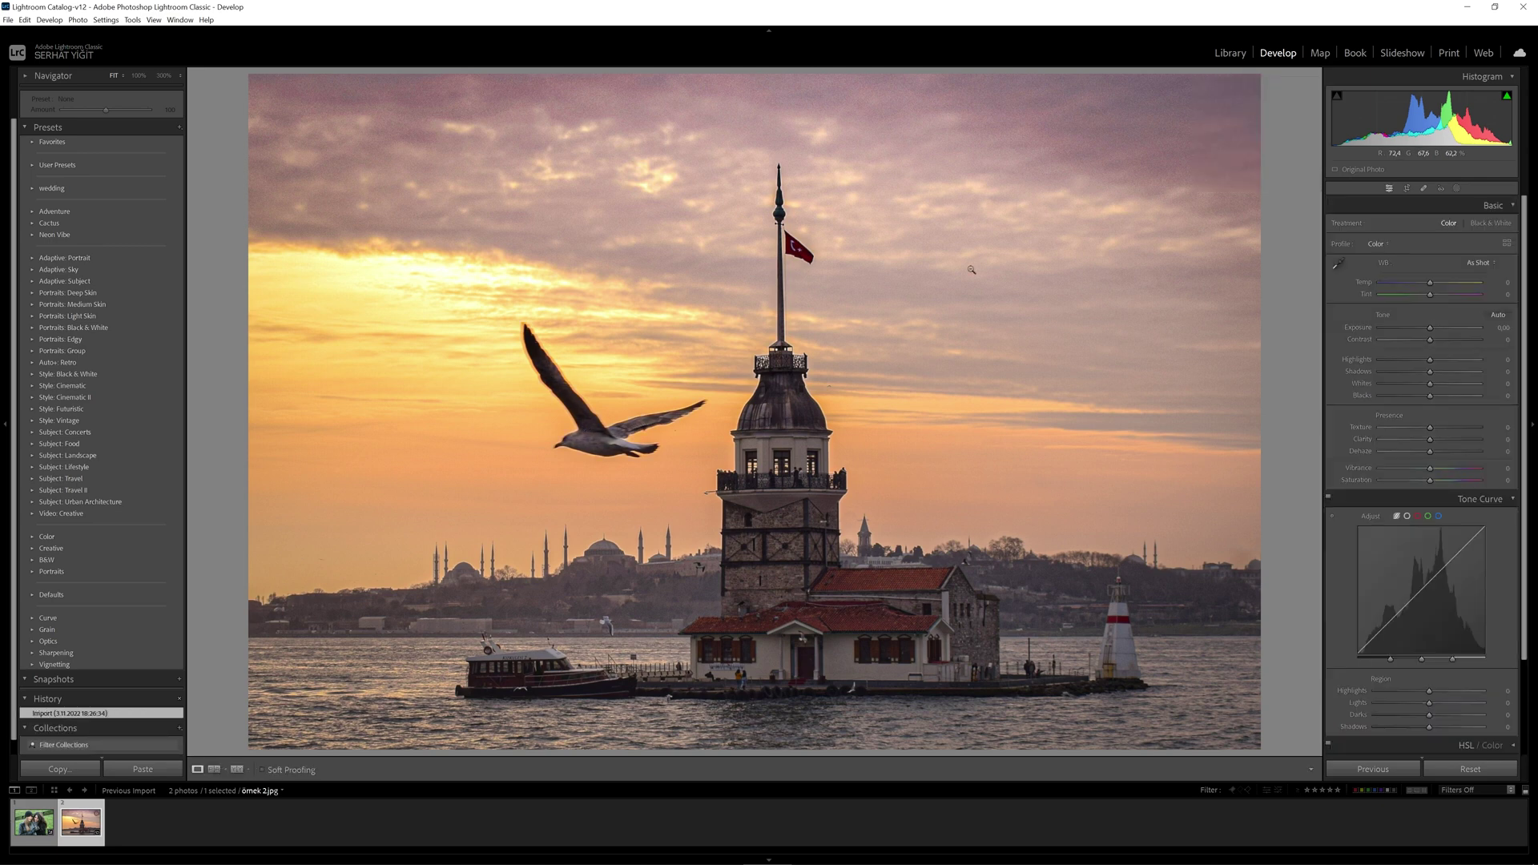
# Heal the seagull out of the sky with a size-80 Spot Removal brush.
pyautogui.click(1424, 188)
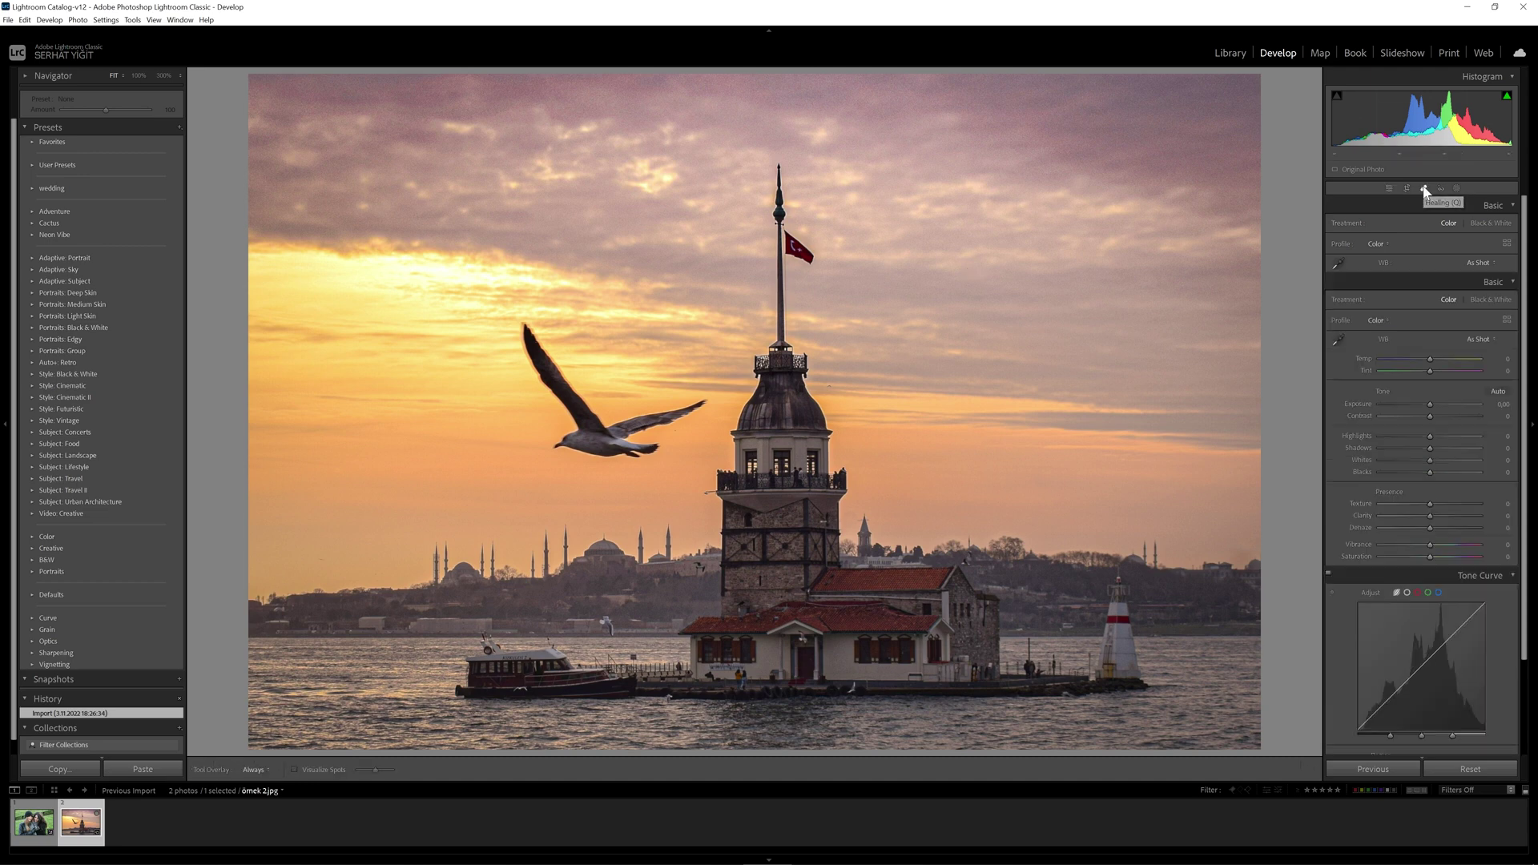
pyautogui.moveTo(1459, 228); pyautogui.dragTo(1457, 227)
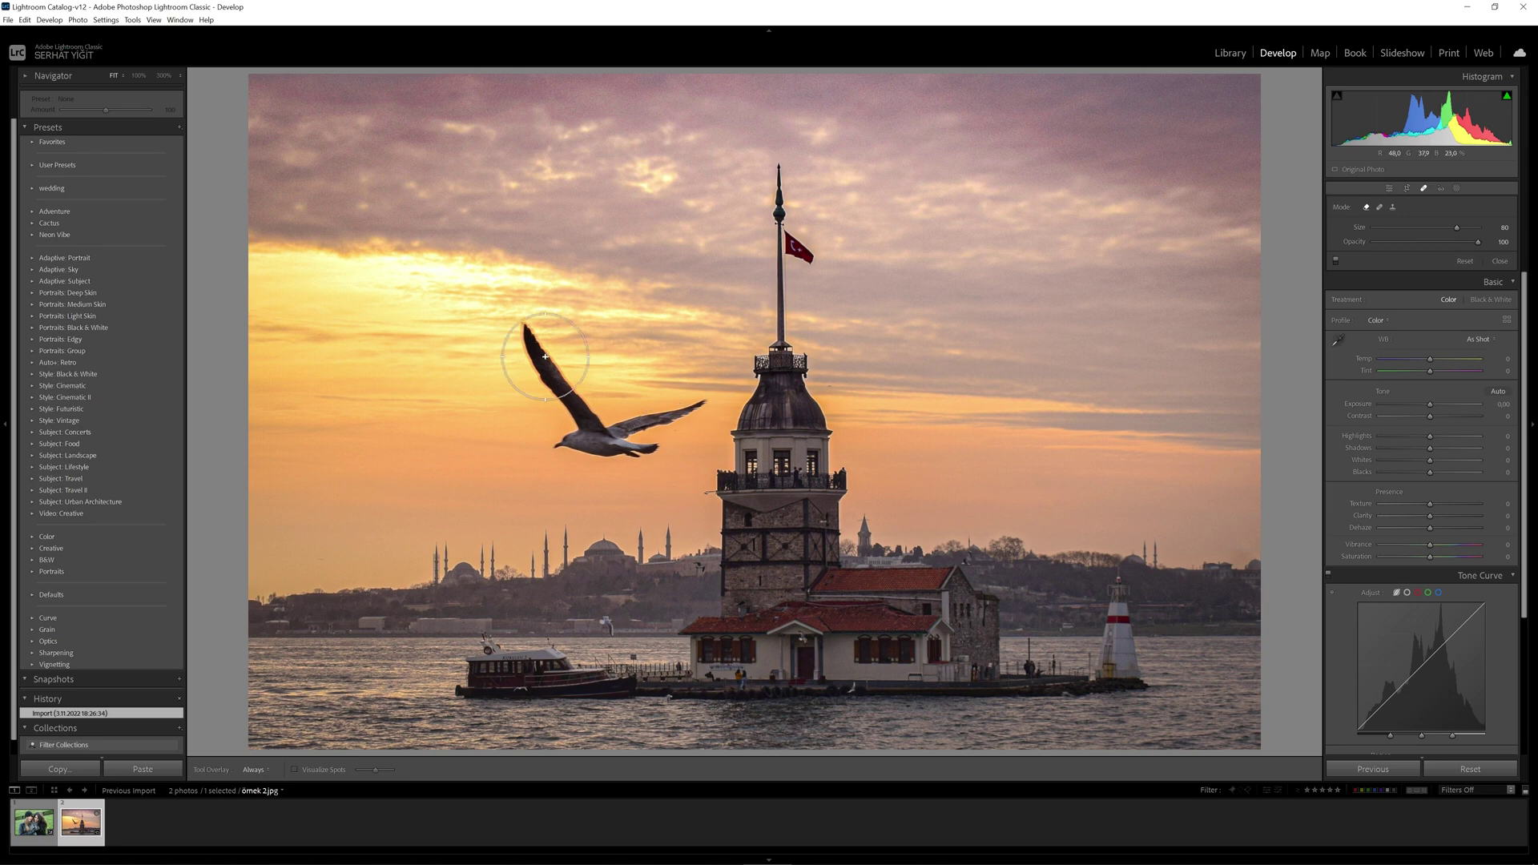
pyautogui.moveTo(529, 336)
pyautogui.mouseDown()
pyautogui.moveTo(563, 385)
pyautogui.moveTo(677, 419)
pyautogui.mouseUp()
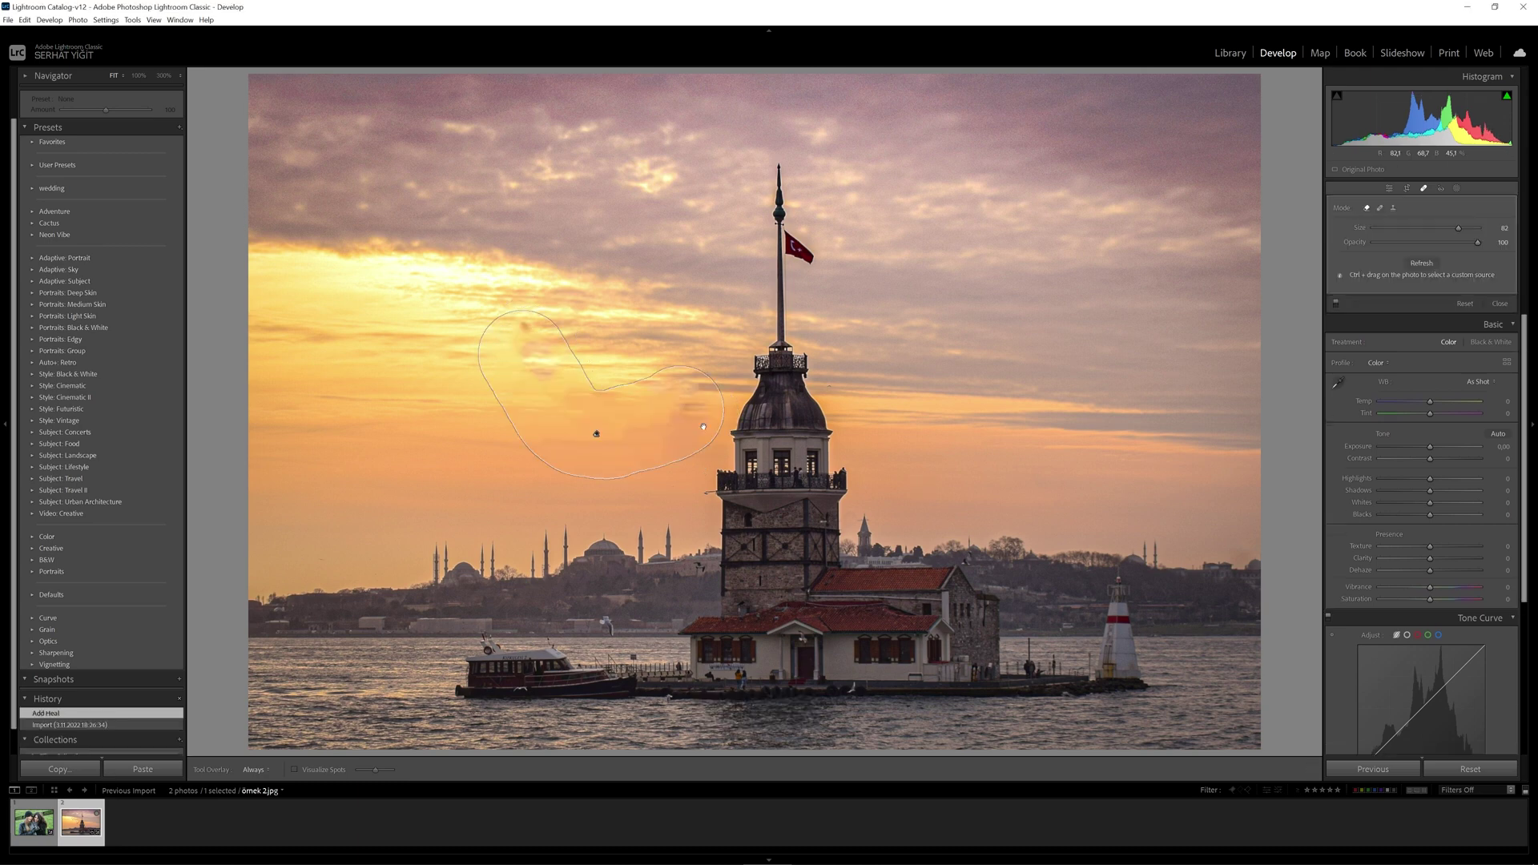